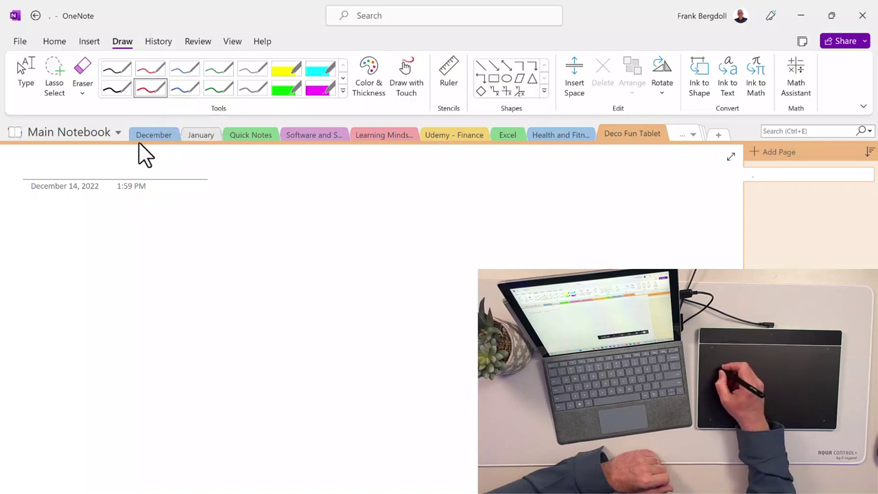
# - Hand-write the red title Notes and the words one and two below the date
pyautogui.moveTo(51, 173)
pyautogui.mouseDown()
pyautogui.moveTo(53, 159)
pyautogui.moveTo(63, 157)
pyautogui.moveTo(70, 175)
pyautogui.moveTo(82, 166)
pyautogui.moveTo(95, 175)
pyautogui.mouseUp()
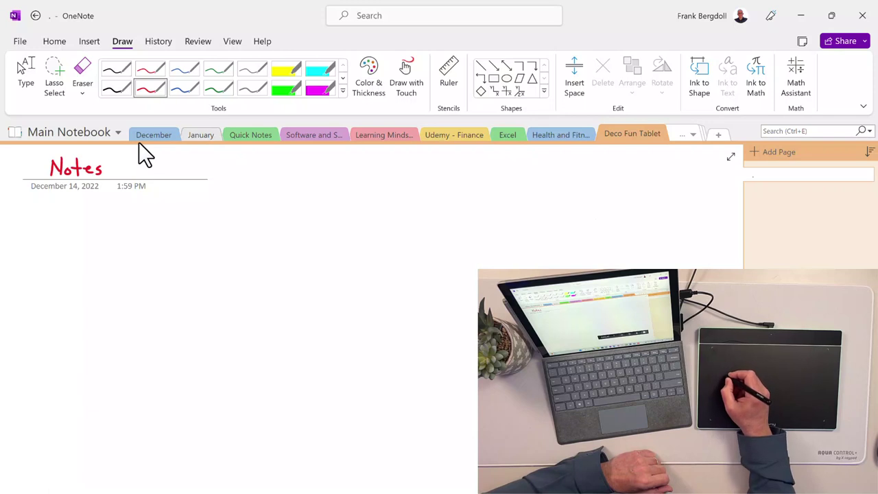
pyautogui.moveTo(109, 226); pyautogui.dragTo(130, 237)
pyautogui.moveTo(132, 231); pyautogui.dragTo(142, 237)
pyautogui.moveTo(103, 260); pyautogui.dragTo(105, 278)
pyautogui.moveTo(110, 268)
pyautogui.mouseDown()
pyautogui.moveTo(125, 276)
pyautogui.moveTo(133, 269)
pyautogui.mouseUp()
pyautogui.moveTo(142, 268)
pyautogui.mouseDown()
pyautogui.moveTo(138, 275)
pyautogui.moveTo(143, 267)
pyautogui.mouseUp()
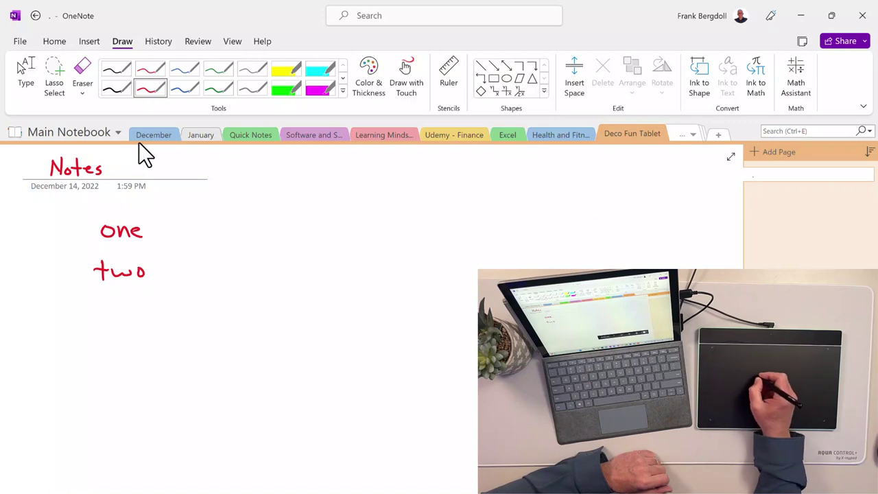
# - Draw a red box around the small 0, then switch to the eraser
pyautogui.moveTo(320, 259)
pyautogui.mouseDown()
pyautogui.moveTo(387, 335)
pyautogui.moveTo(454, 335)
pyautogui.moveTo(463, 247)
pyautogui.mouseUp()
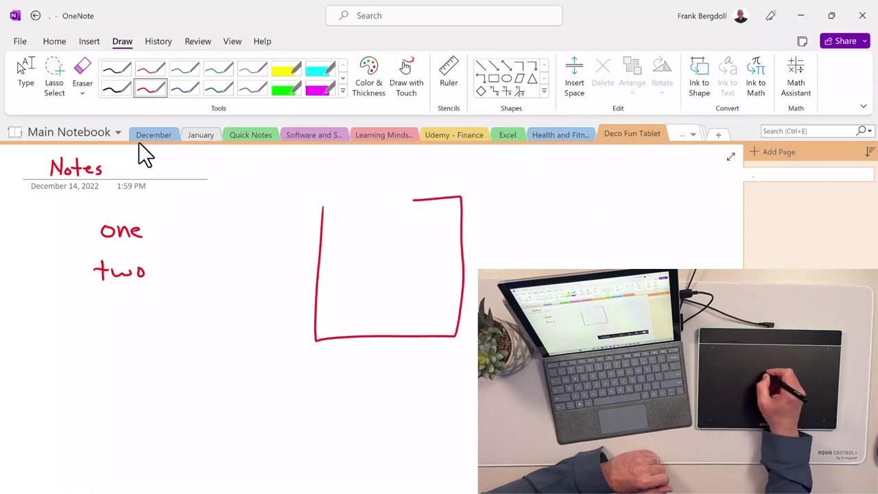
pyautogui.moveTo(412, 288); pyautogui.dragTo(474, 308)
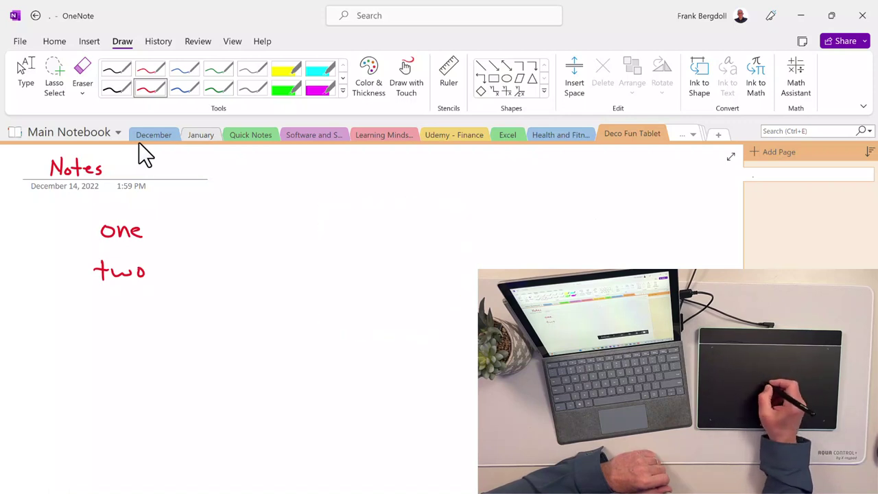
pyautogui.moveTo(322, 204); pyautogui.dragTo(323, 209)
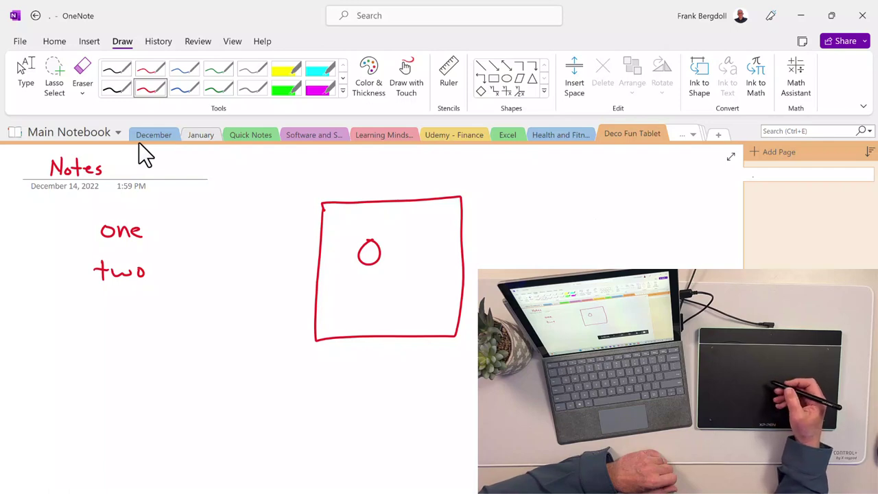
pyautogui.press('e')
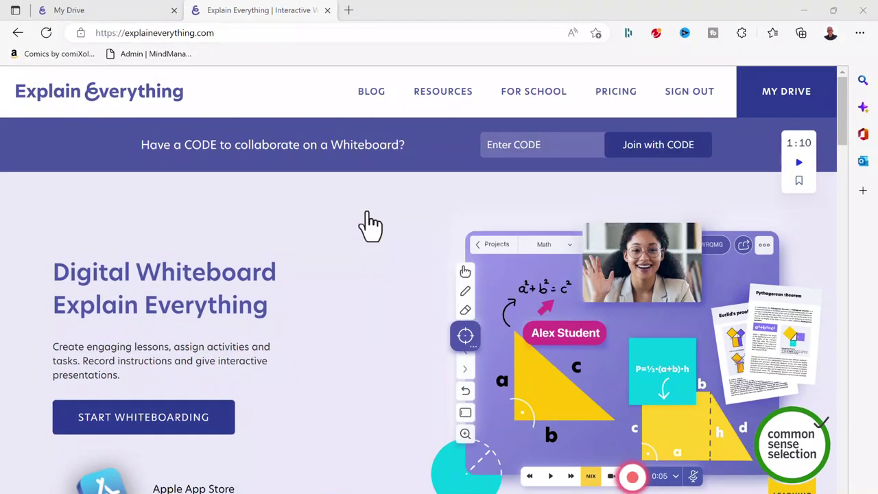
# - Scroll through the explaineverything.com homepage and submit the empty Enter CODE field
pyautogui.scroll(-3, 370, 223)
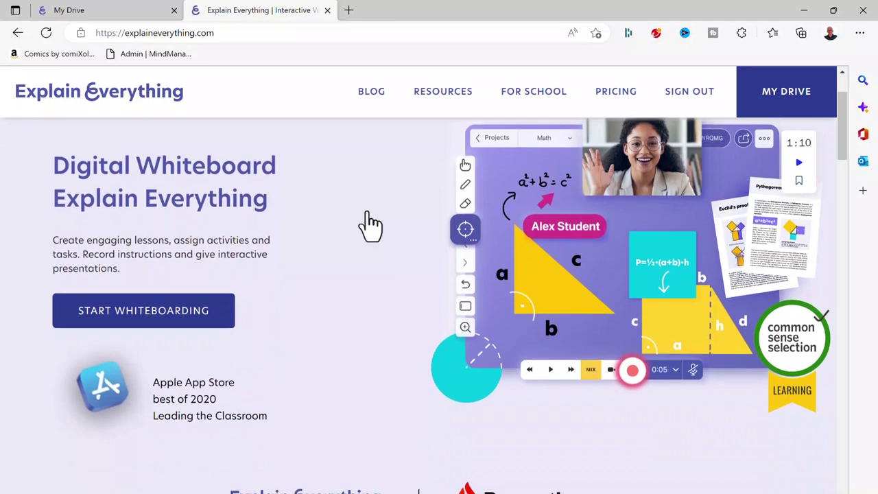
pyautogui.scroll(-2, 370, 223)
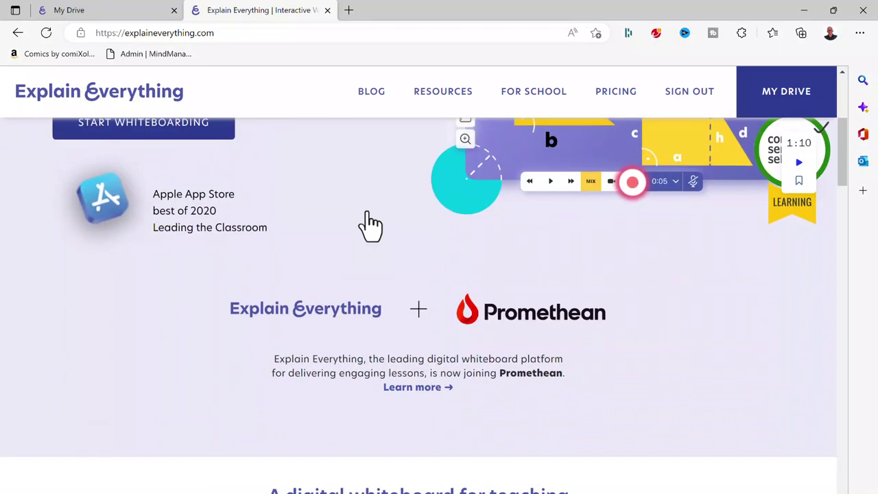
pyautogui.scroll(-2, 370, 223)
pyautogui.scroll(-1, 370, 223)
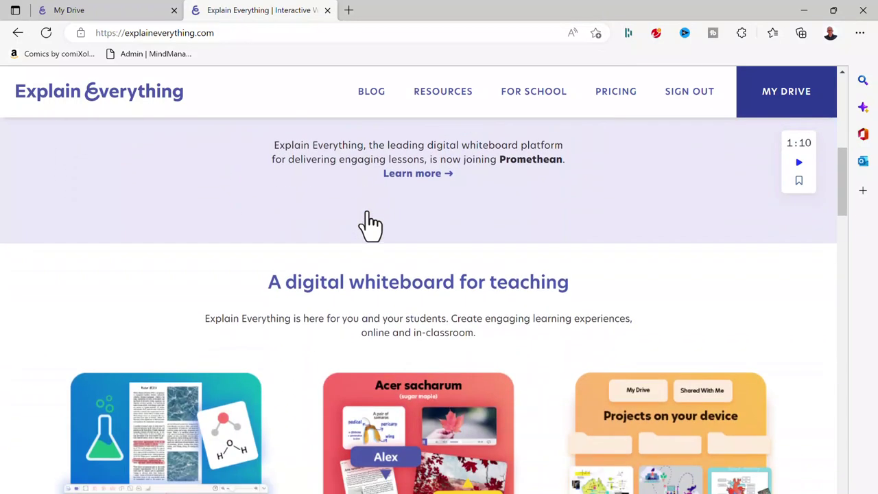
pyautogui.scroll(5, 371, 223)
pyautogui.scroll(2, 370, 223)
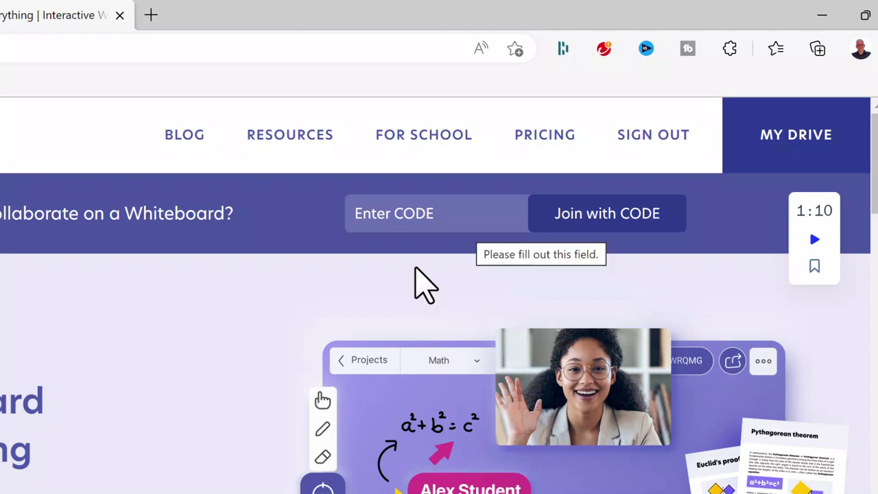
pyautogui.press('Return')
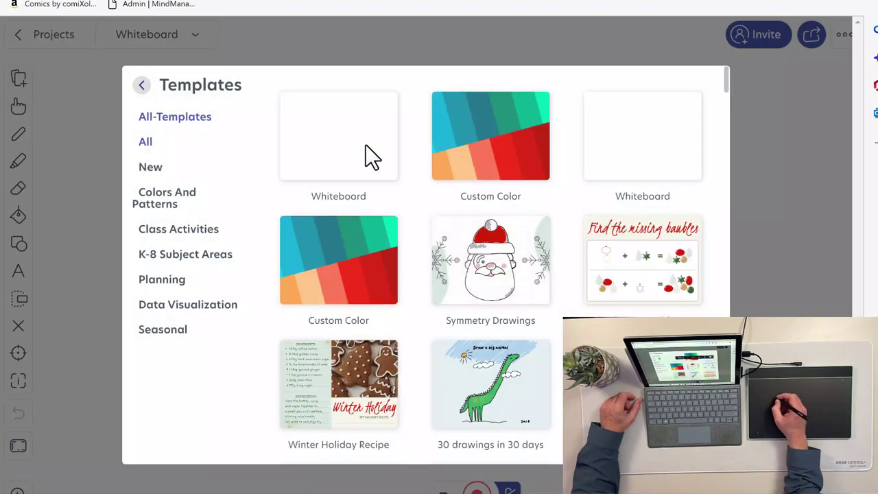
# - Outline the template categories in red and start a project from the Whiteboard template
pyautogui.moveTo(133, 66)
pyautogui.mouseDown()
pyautogui.moveTo(251, 352)
pyautogui.moveTo(258, 66)
pyautogui.moveTo(132, 69)
pyautogui.mouseUp()
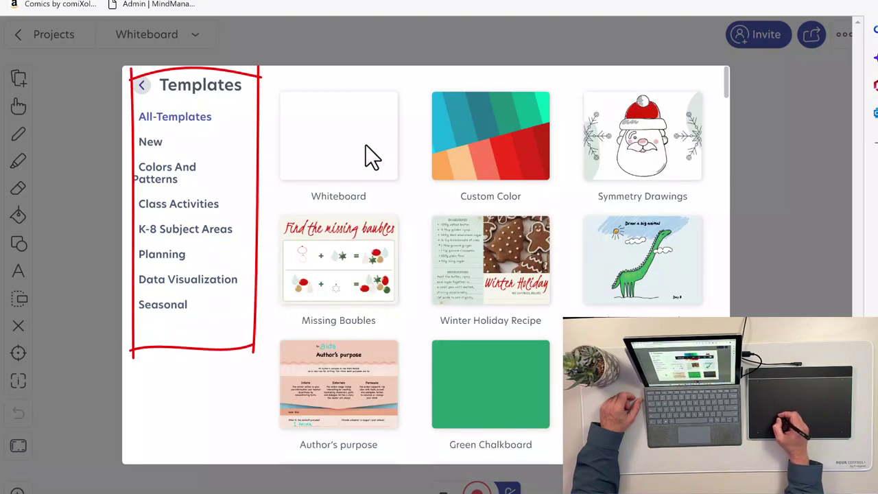
pyautogui.click(365, 145)
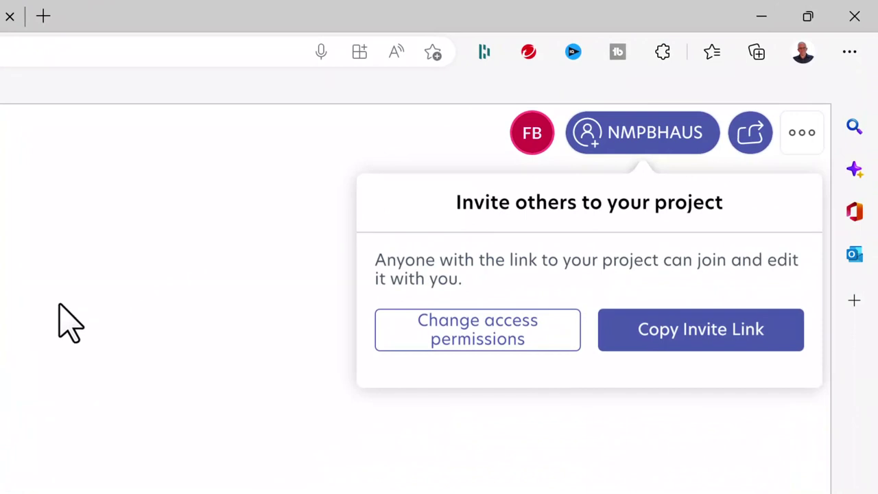
# - Close the invite popup, keyboard shortcuts and account menu, then outline the left toolbar in red
pyautogui.click(559, 346)
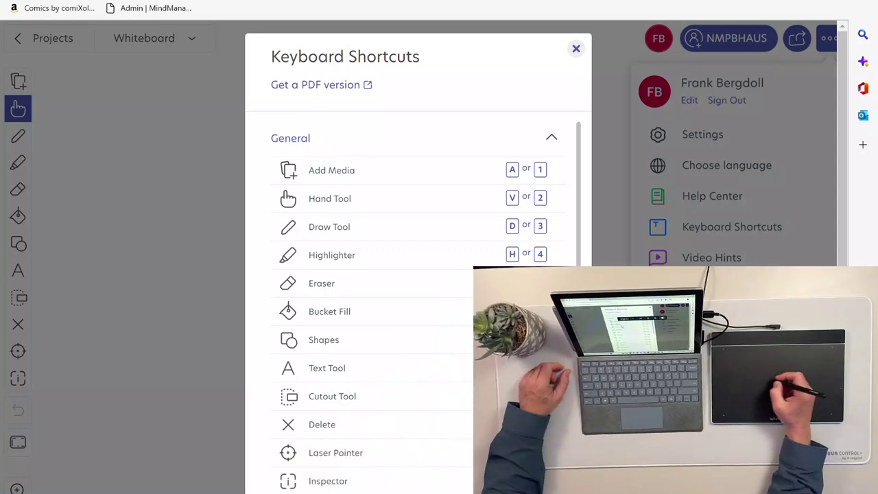
pyautogui.press('Escape')
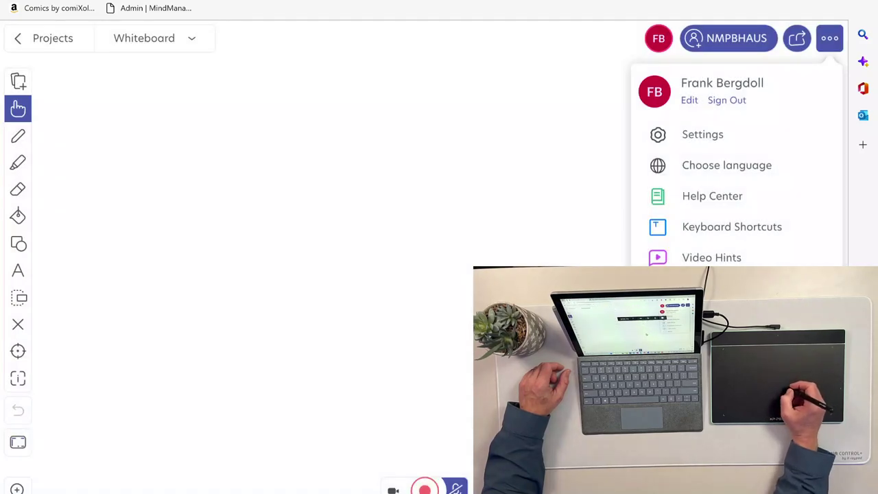
pyautogui.press('Escape')
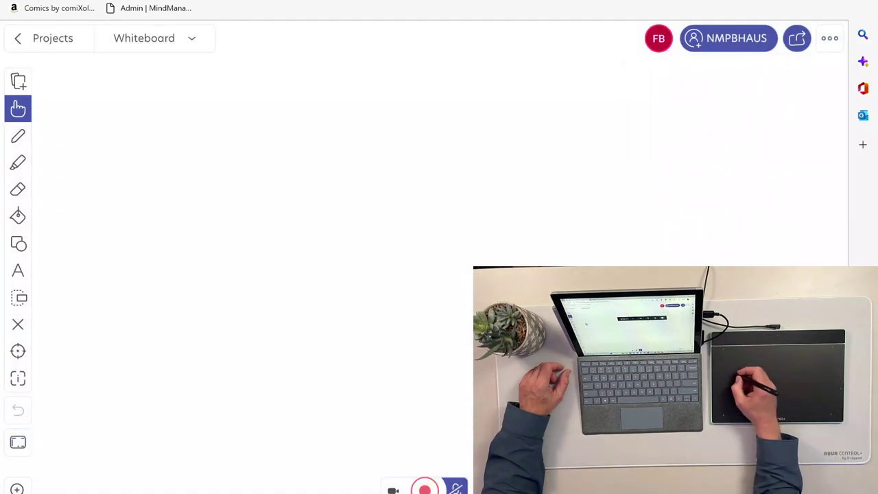
pyautogui.moveTo(2, 58)
pyautogui.mouseDown()
pyautogui.moveTo(48, 442)
pyautogui.moveTo(49, 55)
pyautogui.mouseUp()
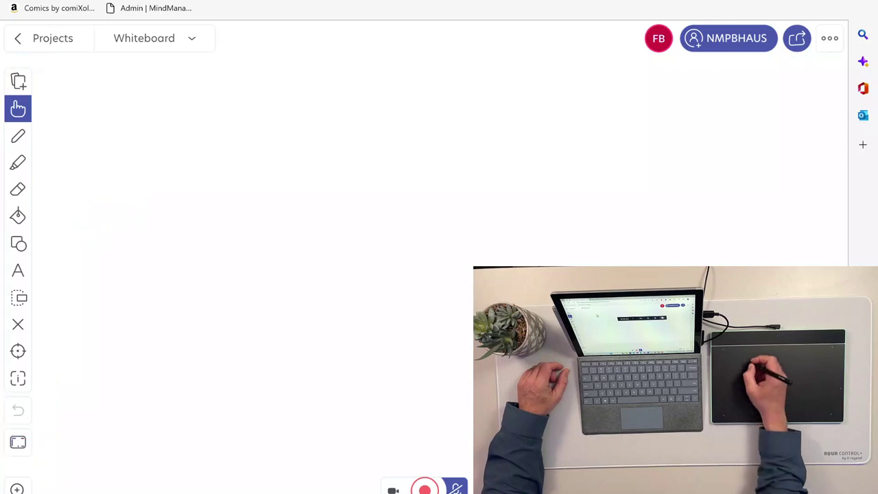
pyautogui.click(144, 37)
pyautogui.moveTo(182, 96); pyautogui.dragTo(206, 12)
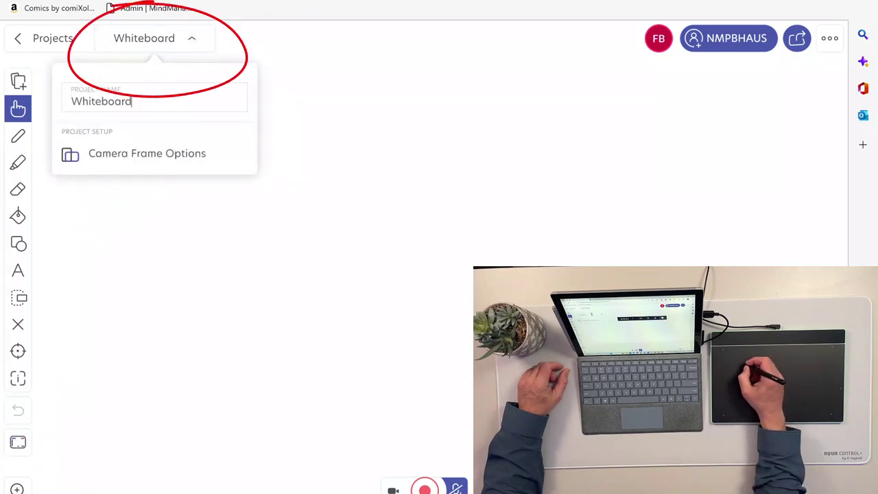
pyautogui.press('BackSpace')
pyautogui.press('BackSpace')
pyautogui.press('BackSpace')
pyautogui.press('BackSpace')
pyautogui.press('BackSpace')
pyautogui.press('BackSpace')
pyautogui.press('BackSpace')
pyautogui.press('BackSpace')
pyautogui.press('BackSpace')
pyautogui.press('BackSpace')
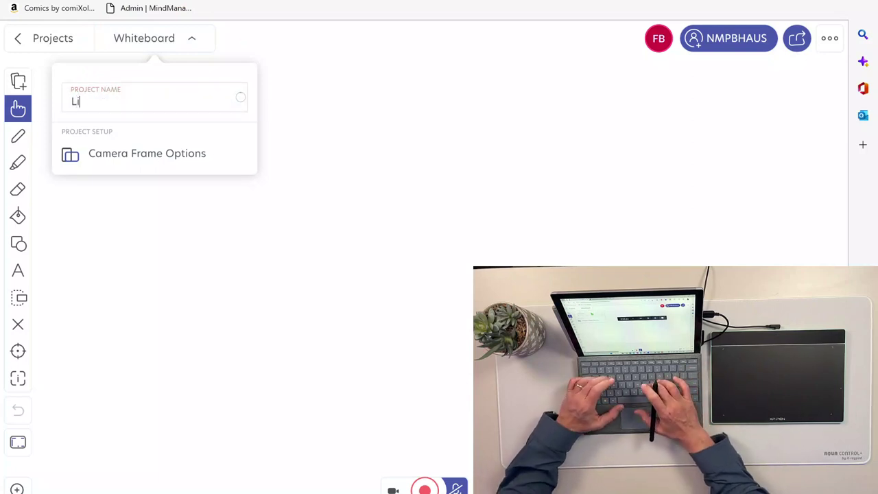
pyautogui.write('e and Sub')
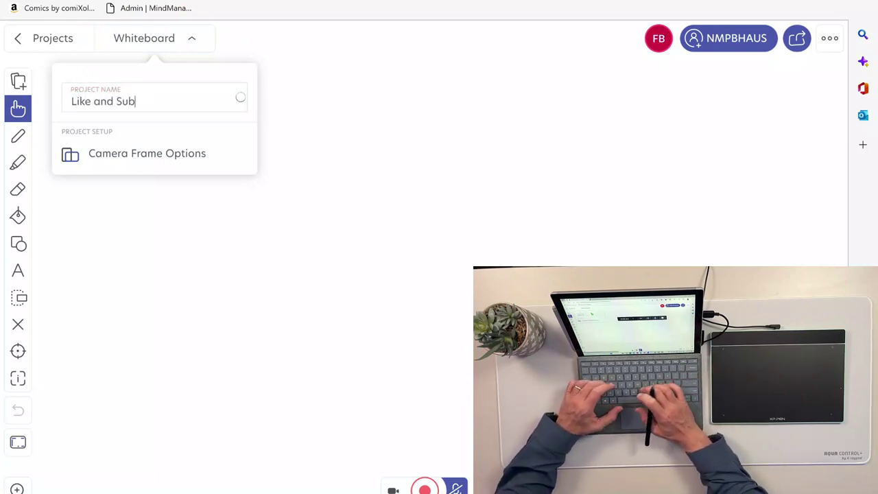
pyautogui.write('scribe')
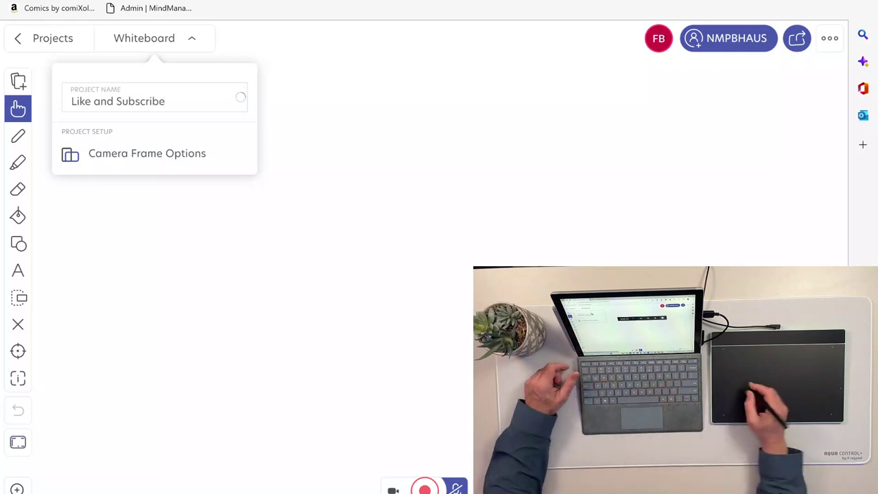
pyautogui.press('Return')
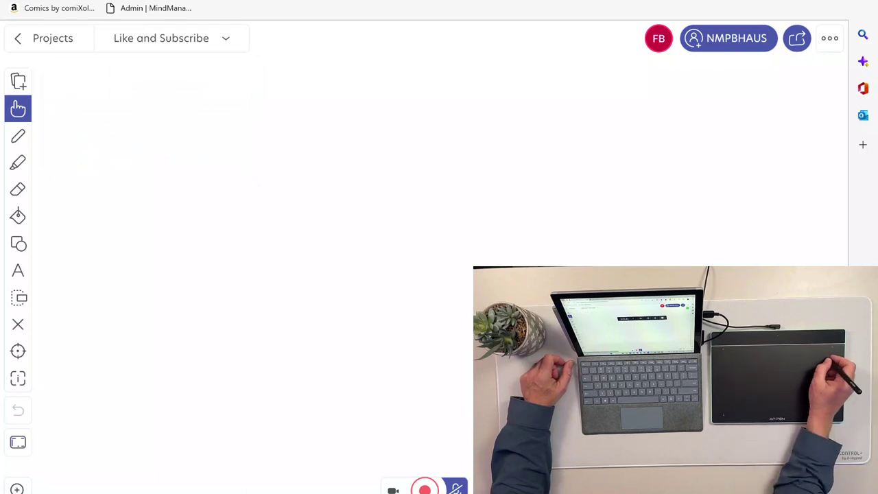
# - Check the app Settings from the account menu, close it, and switch to full-screen view
pyautogui.click(829, 38)
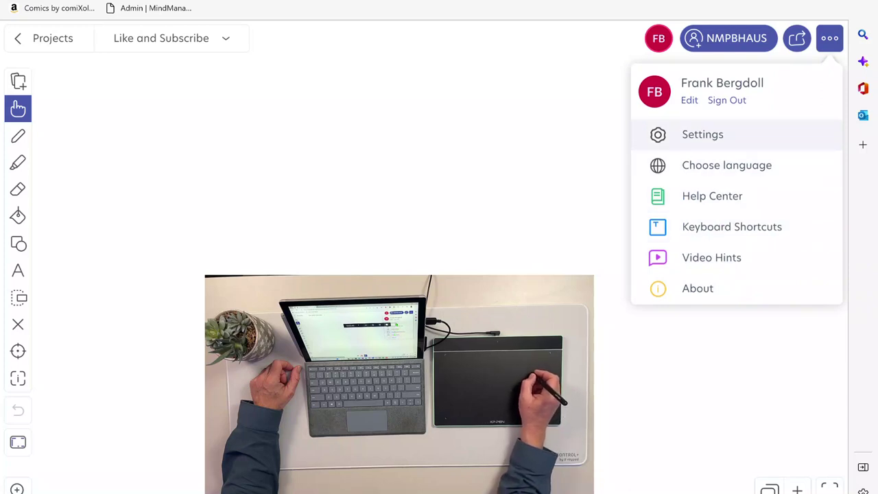
pyautogui.click(702, 134)
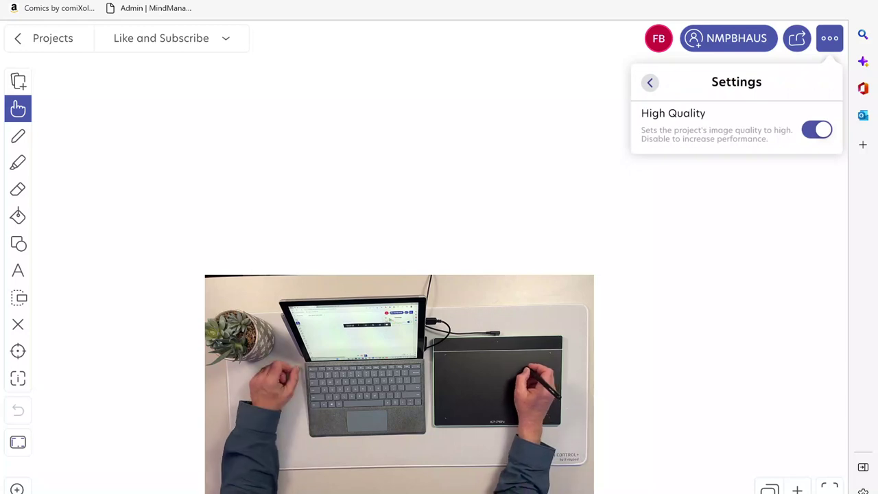
pyautogui.click(649, 82)
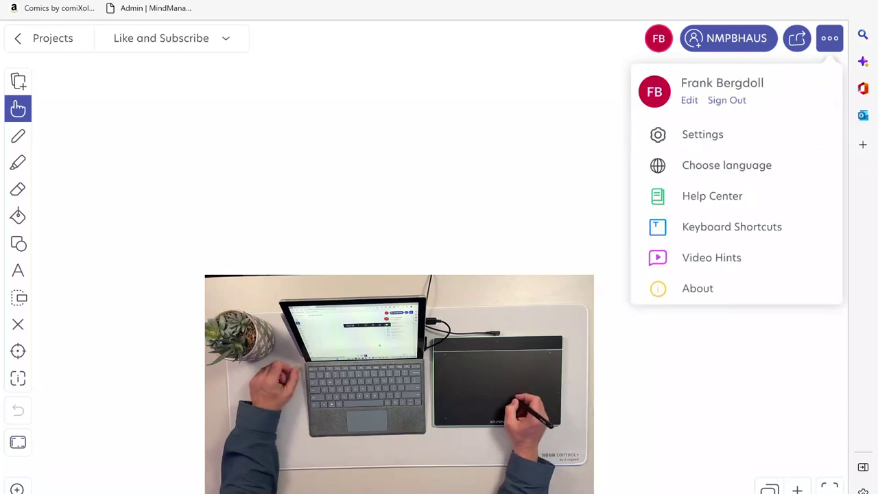
pyautogui.press('Escape')
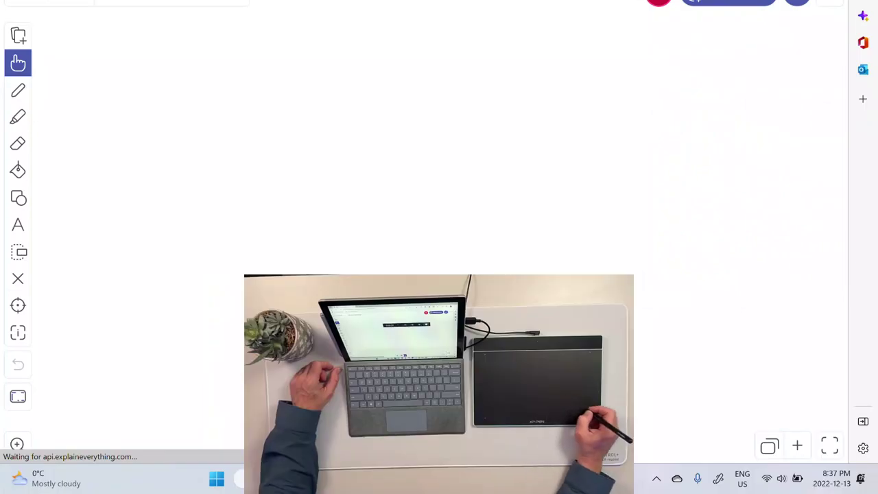
pyautogui.click(829, 445)
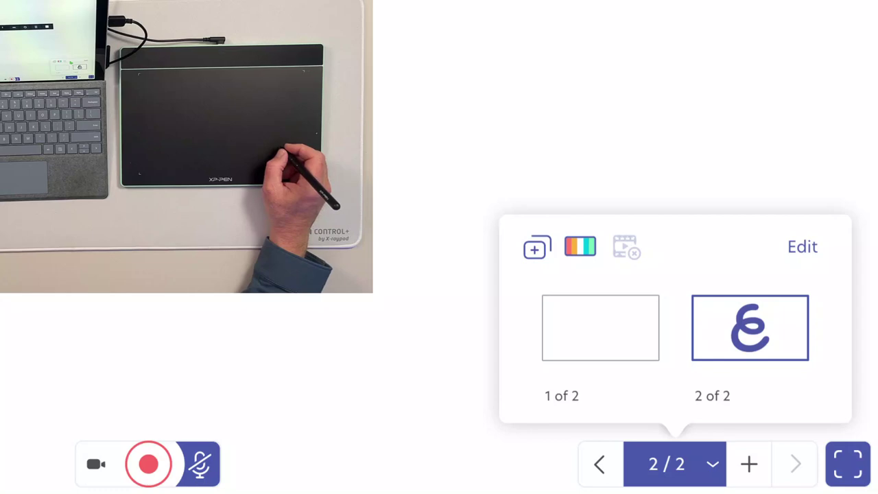
# - Go to page 1 of 2 in the page navigator
pyautogui.click(600, 328)
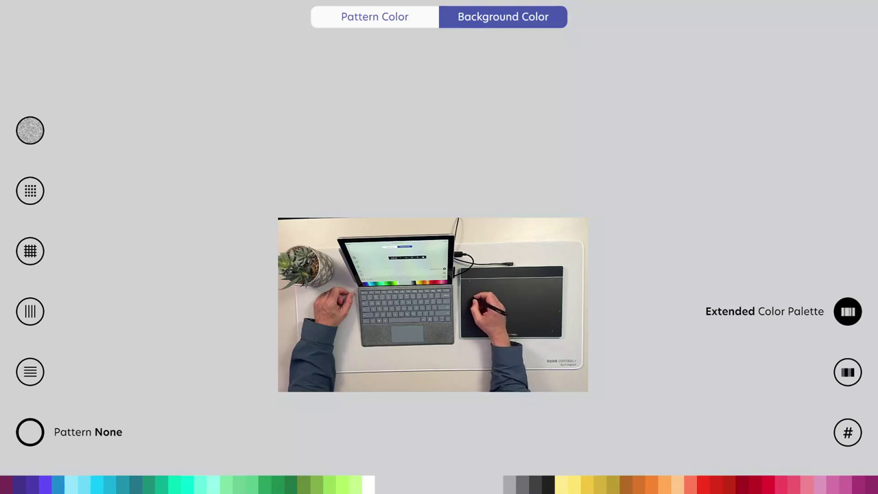
# - Try the Dots and Grid background patterns, then move on to the pattern colour
pyautogui.click(30, 191)
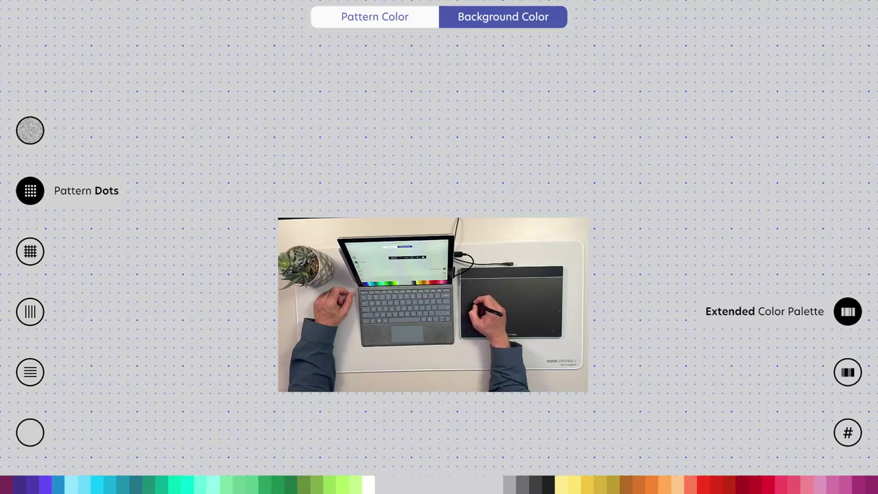
pyautogui.click(30, 251)
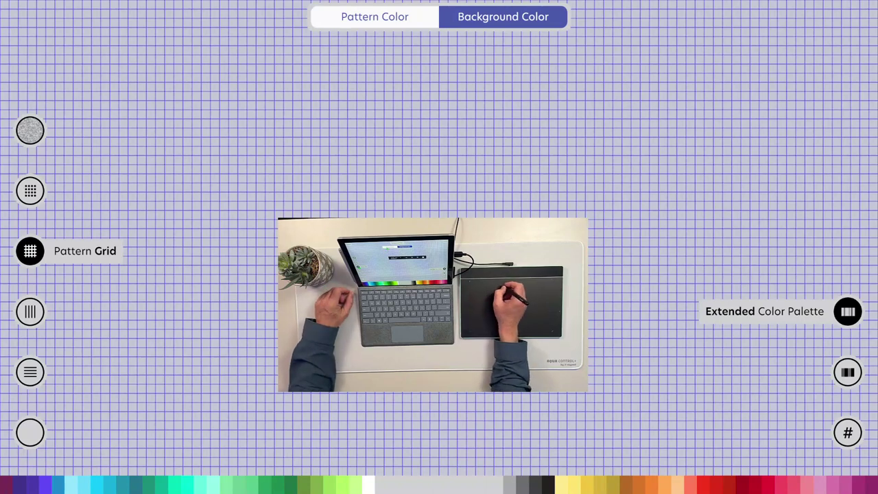
pyautogui.click(374, 17)
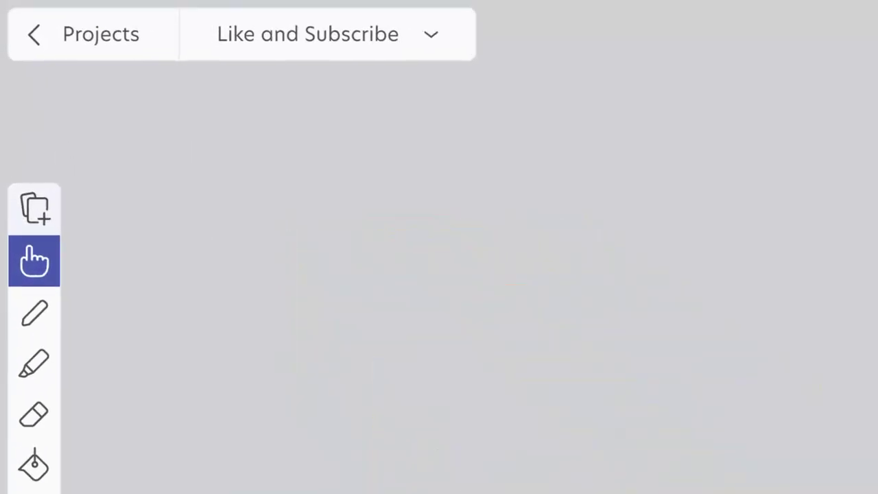
# - Choose Existing Image/Video from the Add Media options
pyautogui.press('a')
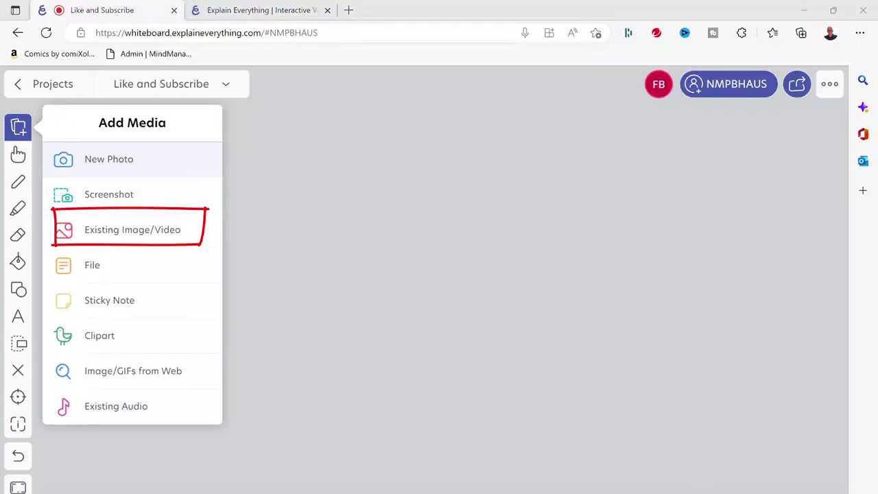
pyautogui.click(133, 230)
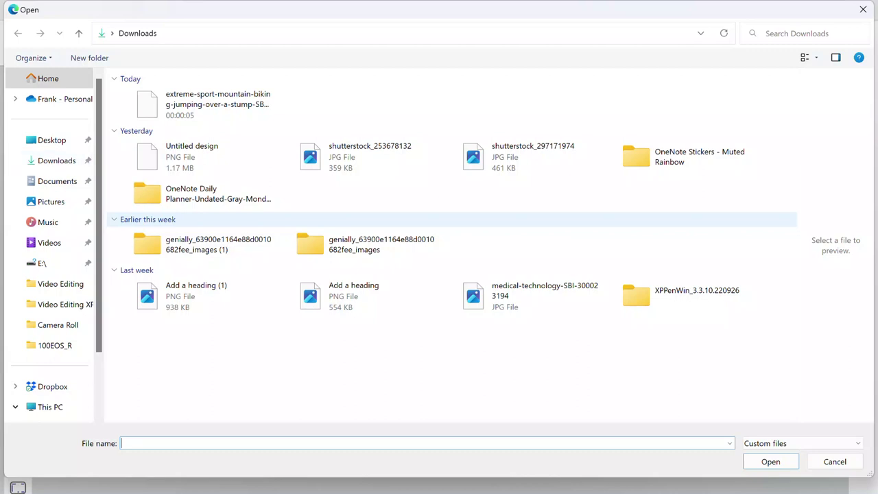
# - Select the extreme-sport mountain-biking video in Downloads and open it
pyautogui.click(205, 104)
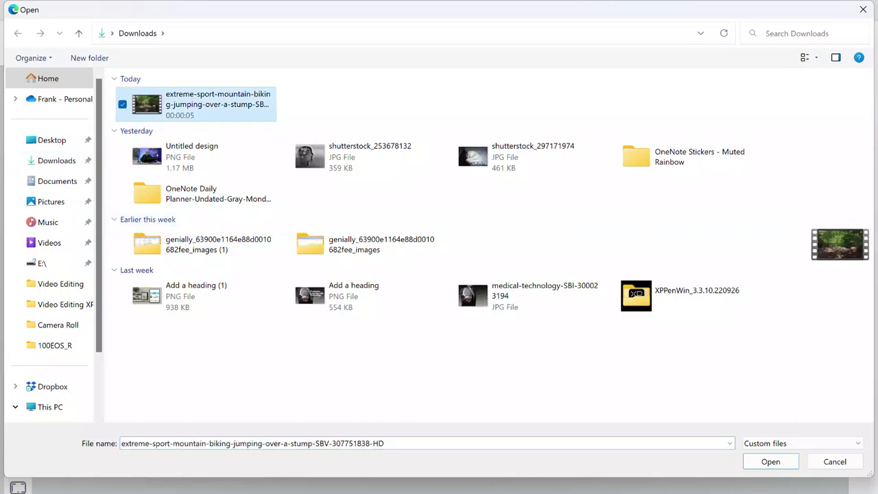
pyautogui.press('Return')
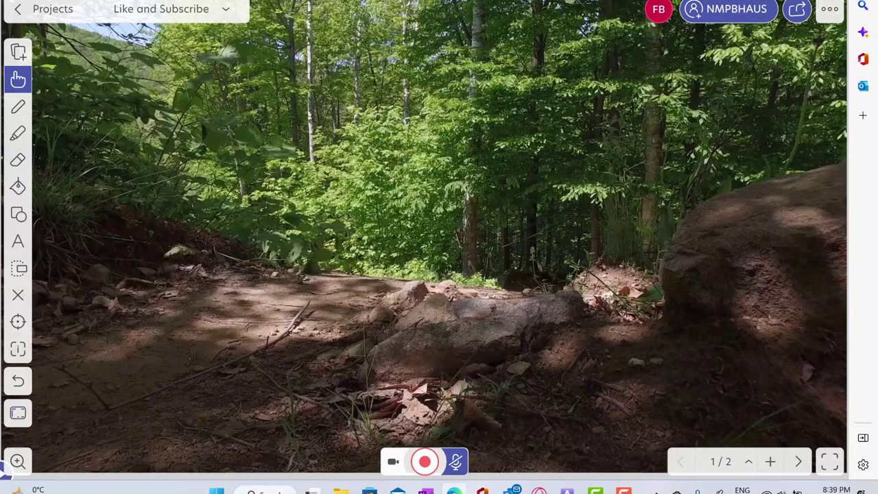
# - Shrink the mountain-biking video toward the upper left, deselect it, and play the clip
pyautogui.moveTo(9, 68); pyautogui.dragTo(2, 94)
pyautogui.moveTo(439, 247); pyautogui.dragTo(585, 343)
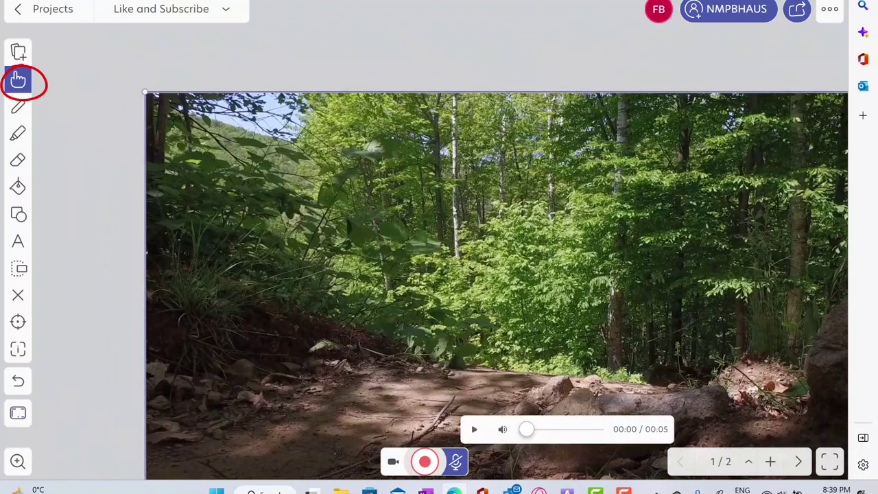
pyautogui.moveTo(439, 247)
pyautogui.mouseDown()
pyautogui.moveTo(824, 463)
pyautogui.moveTo(574, 354)
pyautogui.moveTo(533, 320)
pyautogui.mouseUp()
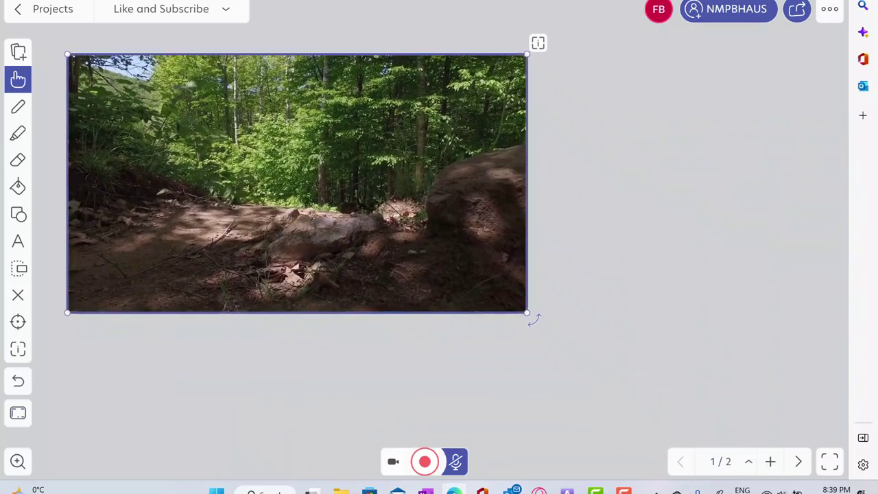
pyautogui.moveTo(67, 54); pyautogui.dragTo(110, 79)
pyautogui.moveTo(318, 194); pyautogui.dragTo(273, 164)
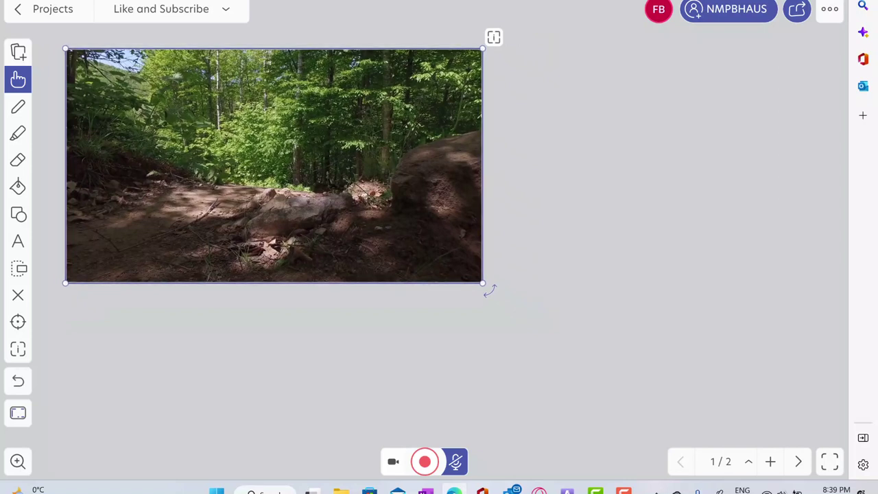
pyautogui.press('Escape')
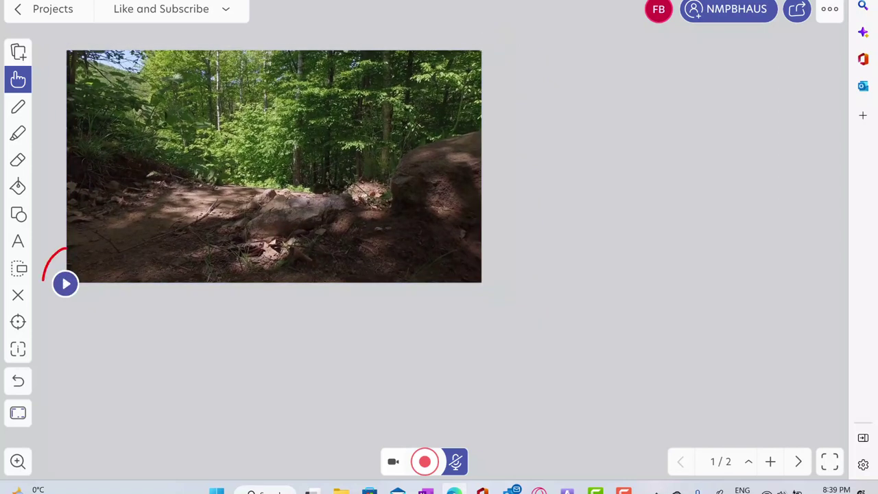
pyautogui.click(66, 283)
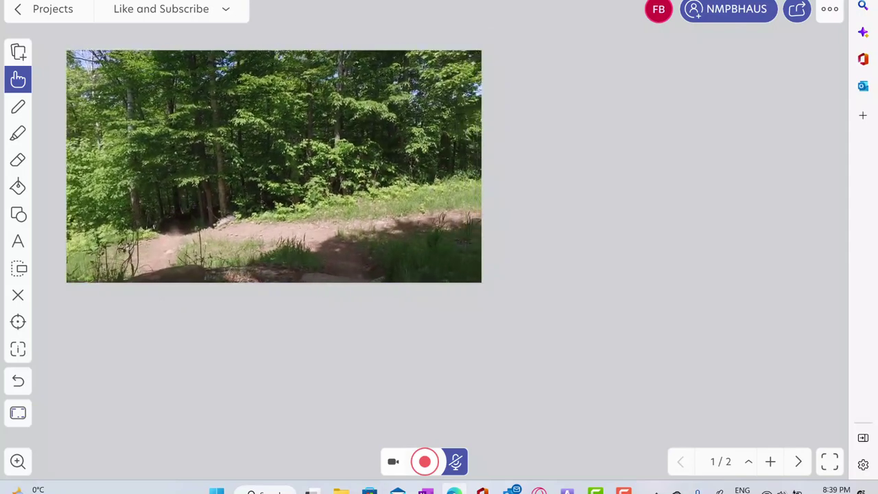
pyautogui.moveTo(487, 288)
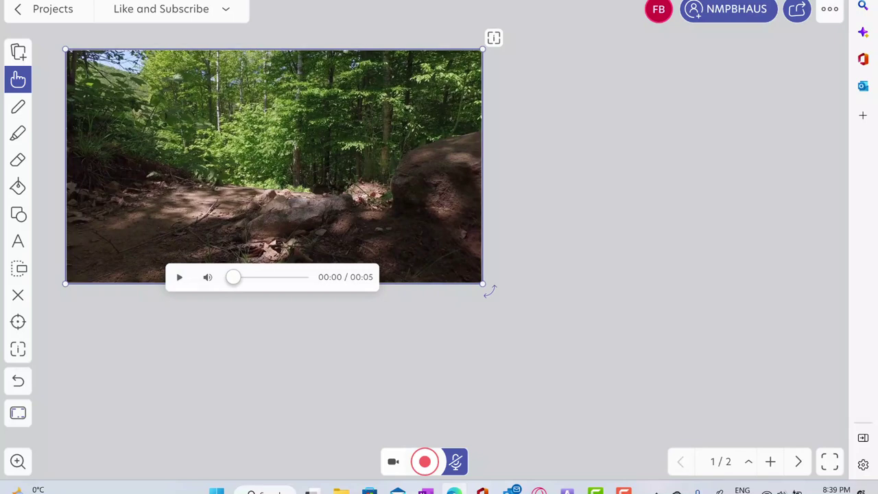
# - Rotate the forest trail video clockwise to a tilt and play the clip briefly
pyautogui.moveTo(489, 291)
pyautogui.mouseDown()
pyautogui.moveTo(454, 334)
pyautogui.moveTo(378, 392)
pyautogui.mouseUp()
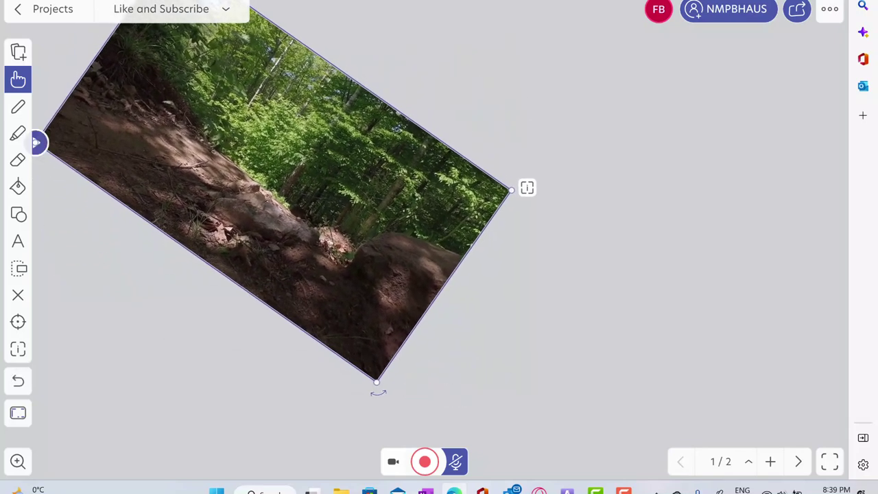
pyautogui.click(378, 388)
pyautogui.click(37, 142)
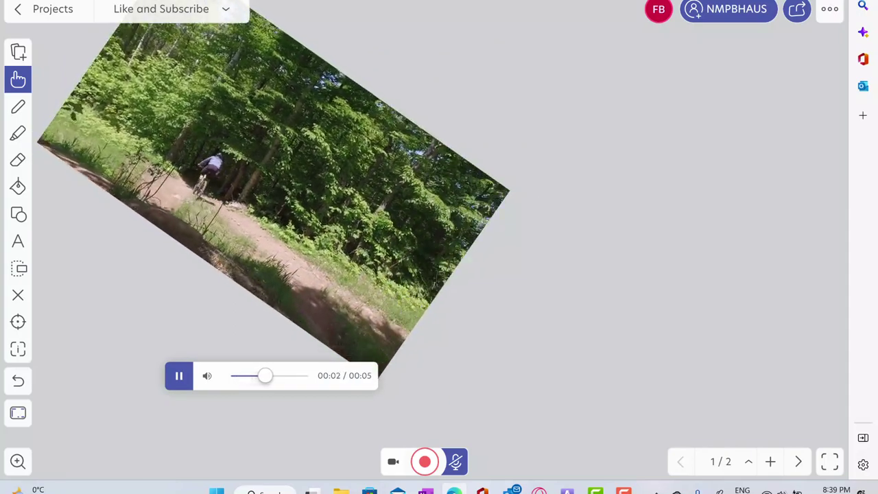
pyautogui.click(178, 375)
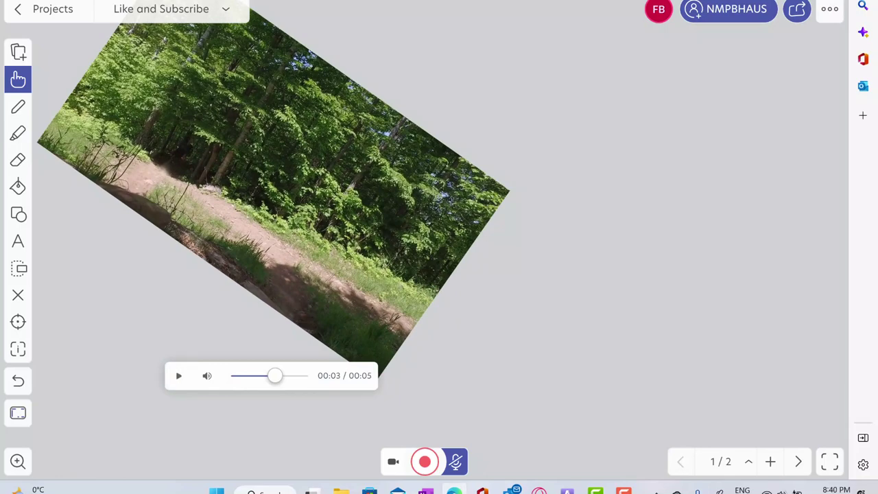
# - Rotate the forest trail video back until it sits level, leaving it selected
pyautogui.click(377, 389)
pyautogui.moveTo(377, 389); pyautogui.dragTo(489, 290)
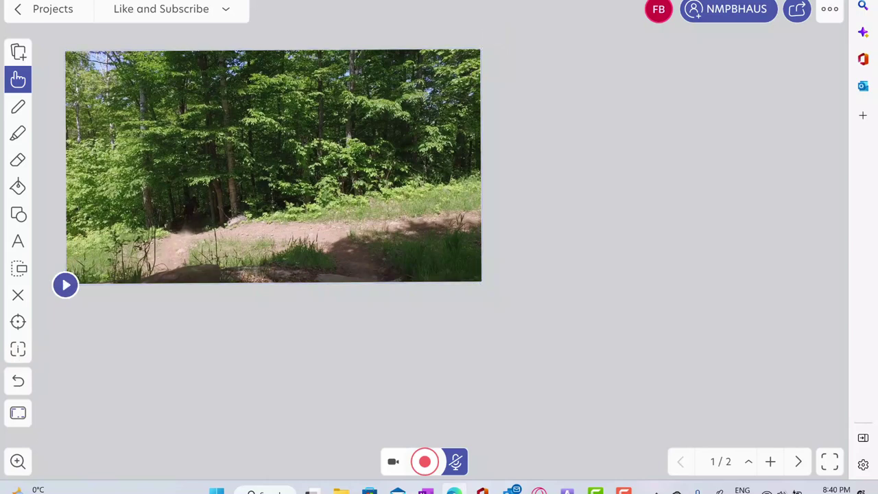
pyautogui.click(480, 279)
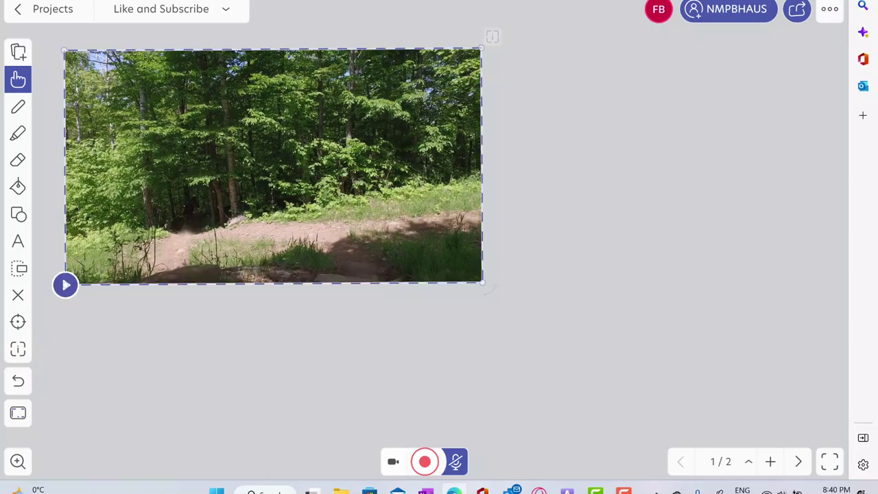
# - Flip the video upside down from the Inspector's Edit options, review Arrange and Lock, then deselect
pyautogui.click(17, 349)
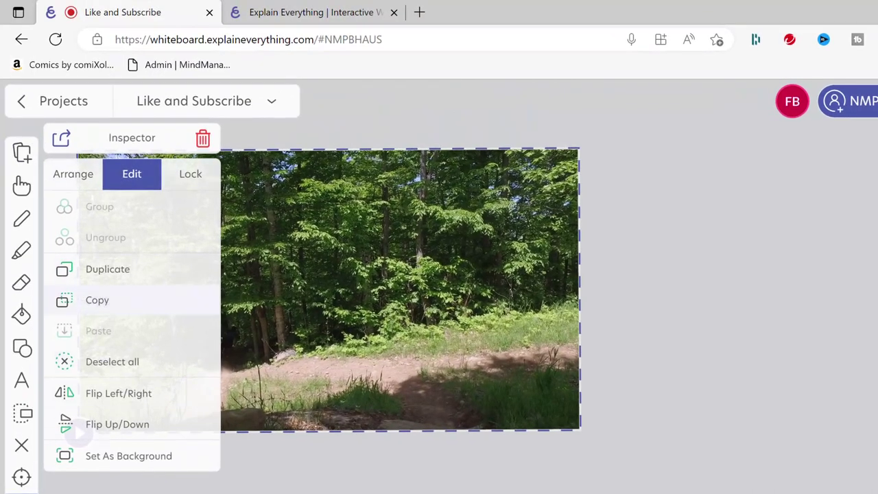
pyautogui.moveTo(41, 115)
pyautogui.mouseDown()
pyautogui.moveTo(39, 404)
pyautogui.moveTo(221, 480)
pyautogui.moveTo(41, 127)
pyautogui.mouseUp()
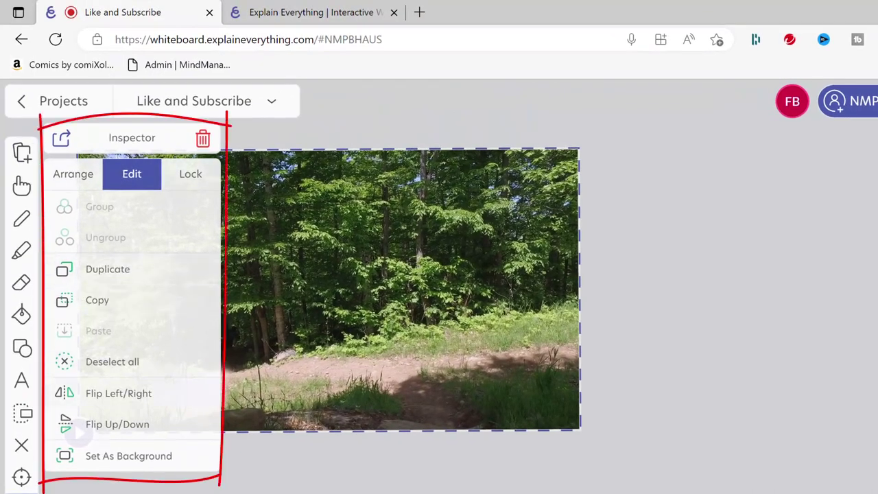
pyautogui.click(117, 424)
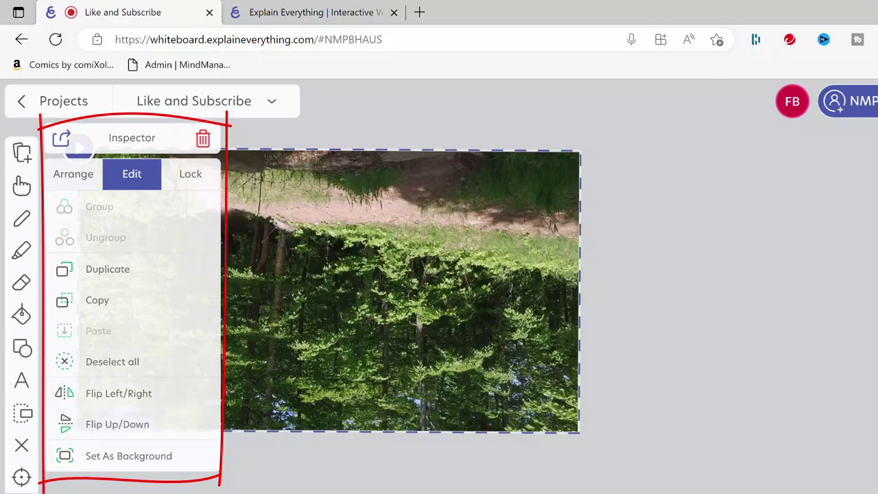
pyautogui.click(72, 173)
pyautogui.click(191, 173)
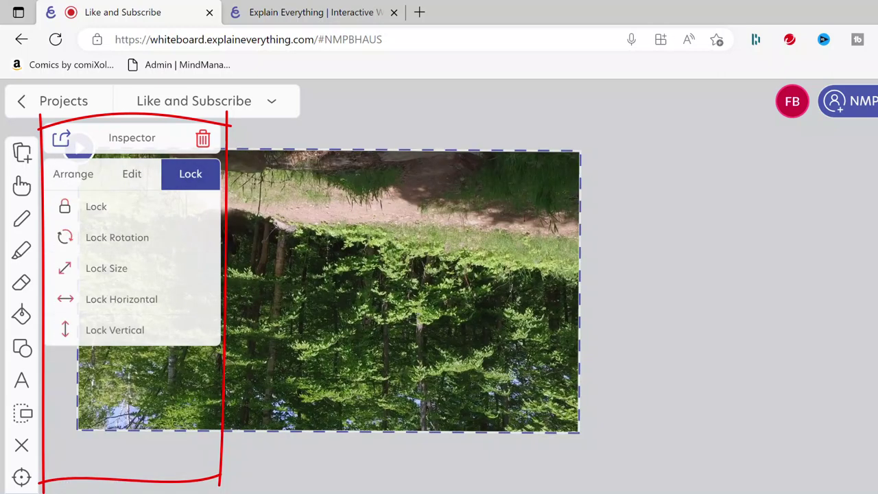
pyautogui.press('Escape')
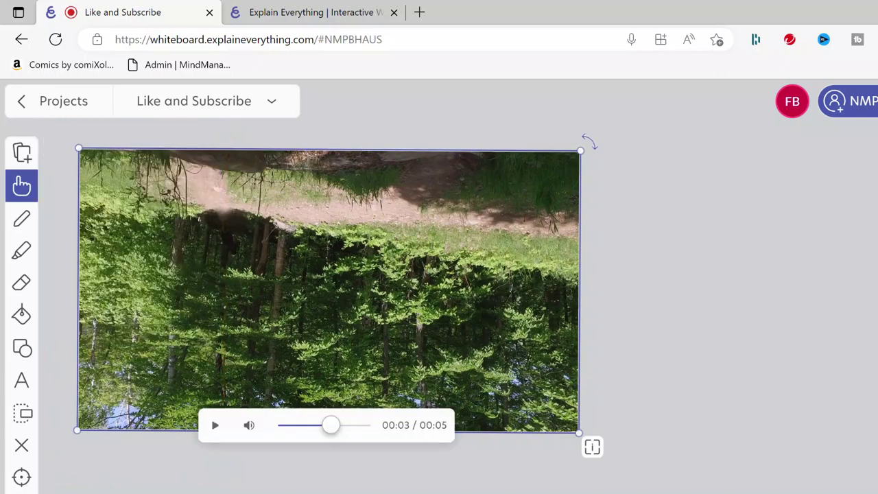
pyautogui.press('Escape')
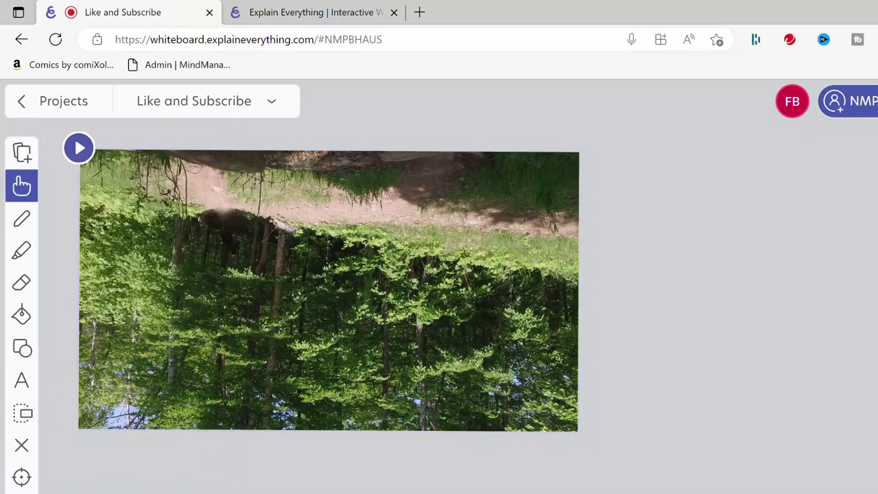
# - Play the flipped clip, then move the doodle and bird together up and left
pyautogui.press('space')
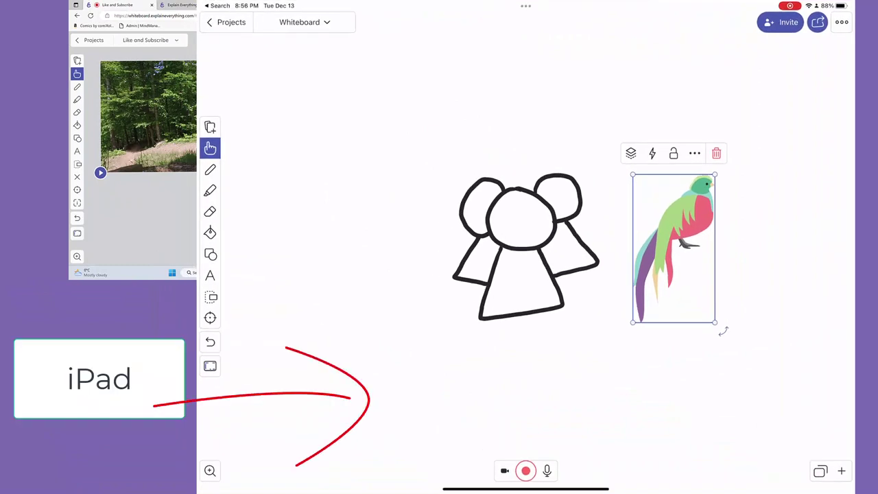
pyautogui.moveTo(327, 125); pyautogui.dragTo(788, 362)
pyautogui.moveTo(583, 247)
pyautogui.mouseDown()
pyautogui.moveTo(518, 211)
pyautogui.moveTo(542, 195)
pyautogui.moveTo(491, 186)
pyautogui.moveTo(478, 234)
pyautogui.mouseUp()
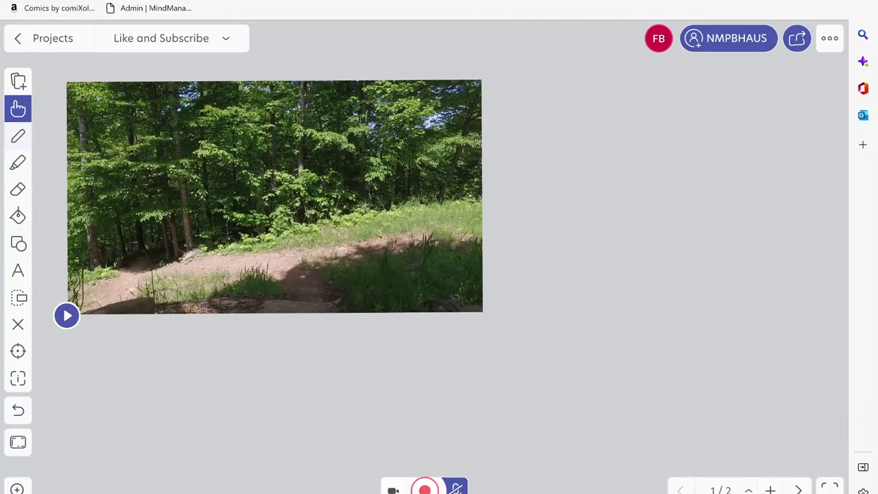
# - Switch to the freehand pen and review its tip style, stroke thickness and ink colours
pyautogui.click(18, 136)
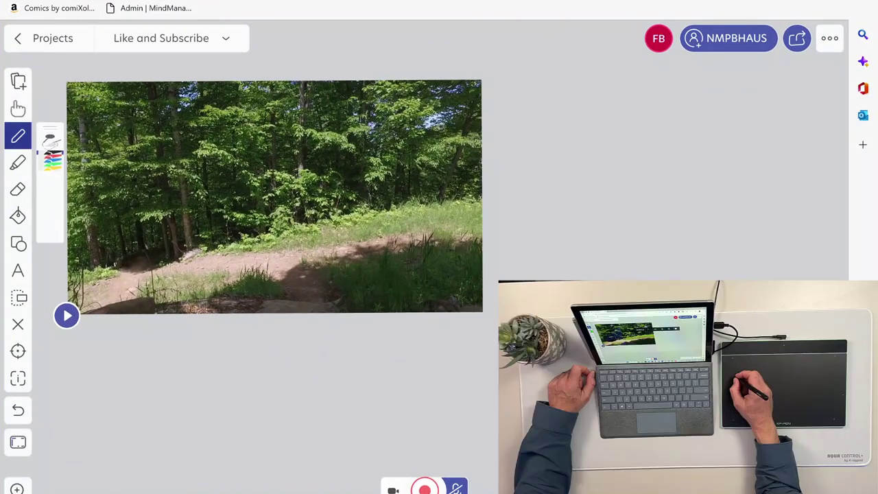
pyautogui.moveTo(4, 100)
pyautogui.mouseDown()
pyautogui.moveTo(68, 412)
pyautogui.moveTo(92, 96)
pyautogui.mouseUp()
pyautogui.click(49, 191)
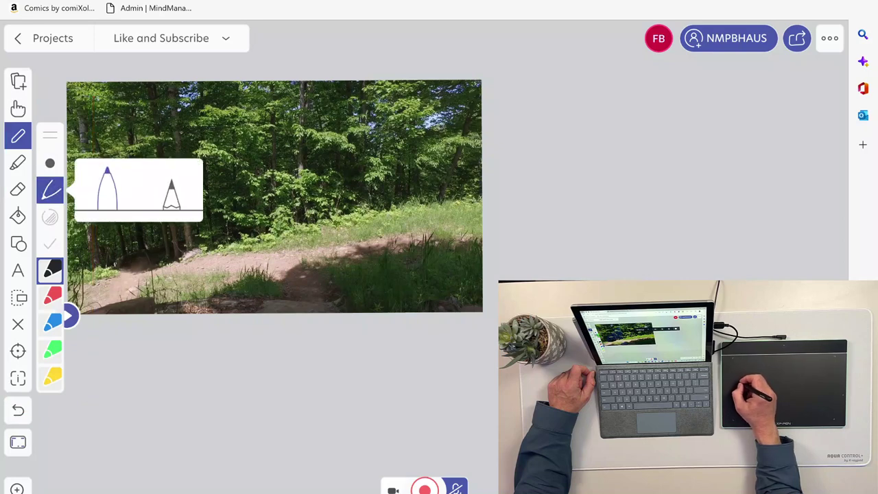
pyautogui.click(49, 163)
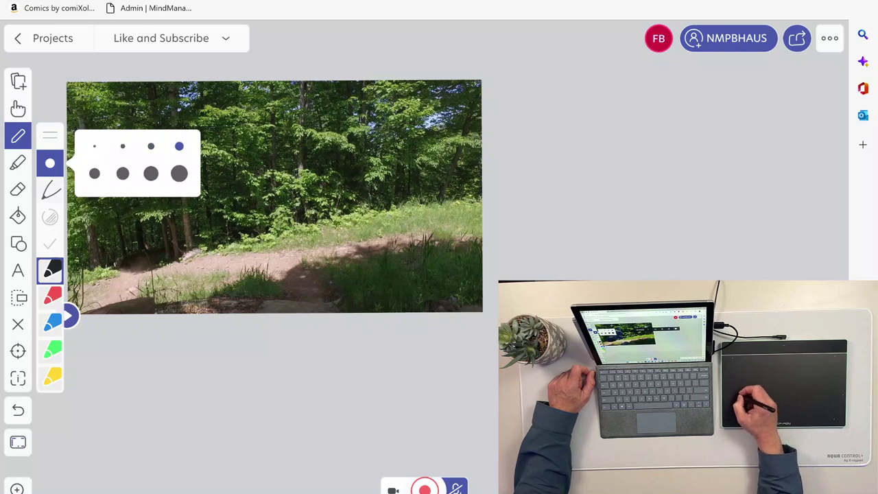
pyautogui.click(51, 271)
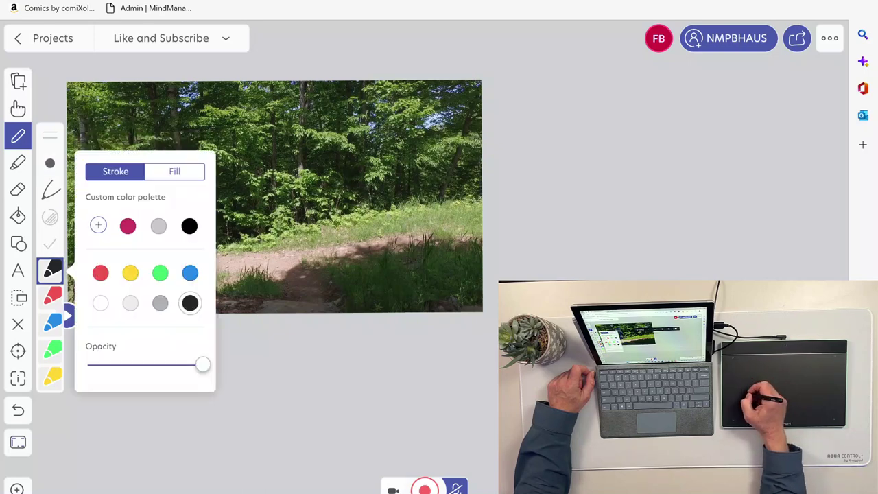
# - Change the green pen's stroke colour to red, keeping opacity at full
pyautogui.click(50, 351)
pyautogui.click(50, 351)
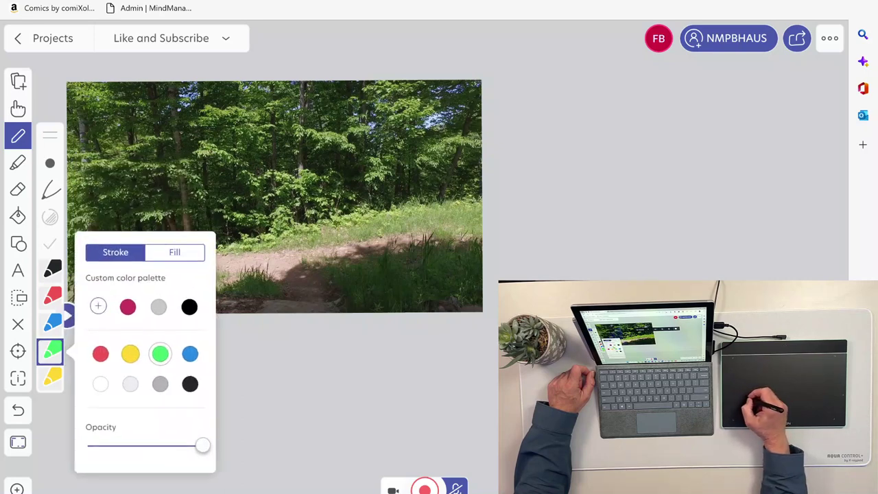
pyautogui.click(100, 353)
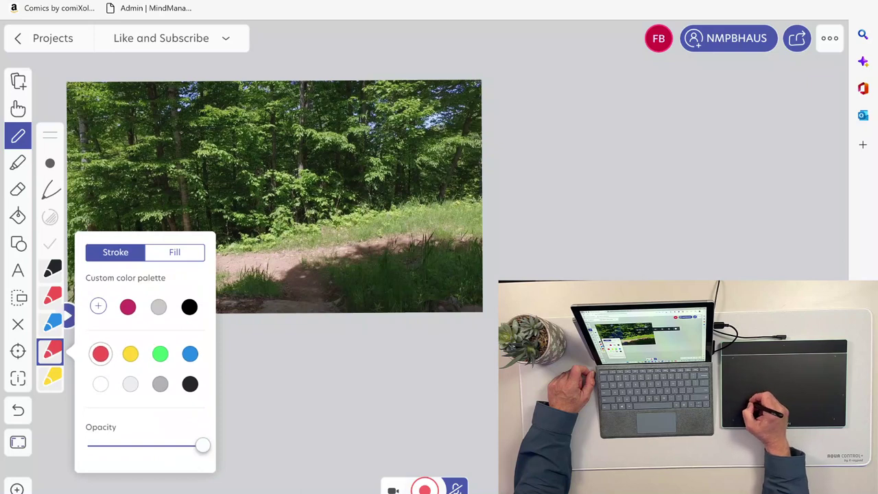
pyautogui.moveTo(202, 446)
pyautogui.mouseDown()
pyautogui.moveTo(183, 445)
pyautogui.moveTo(202, 445)
pyautogui.mouseUp()
pyautogui.click(174, 252)
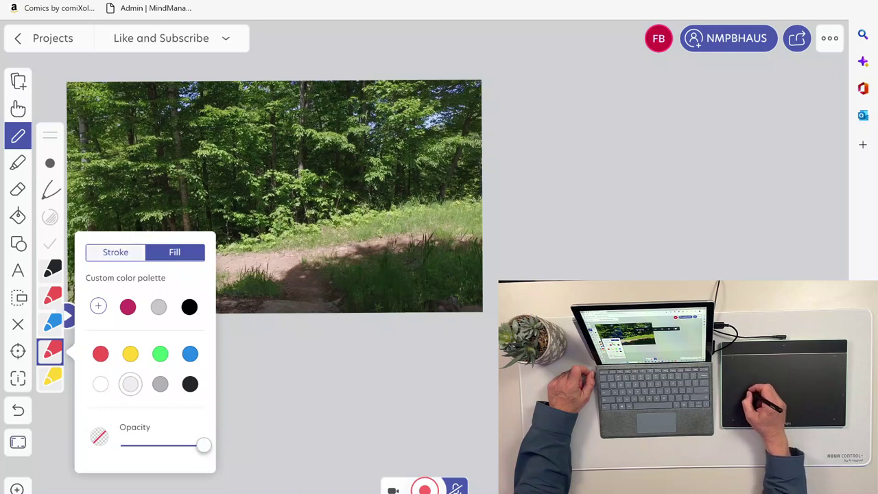
pyautogui.click(116, 251)
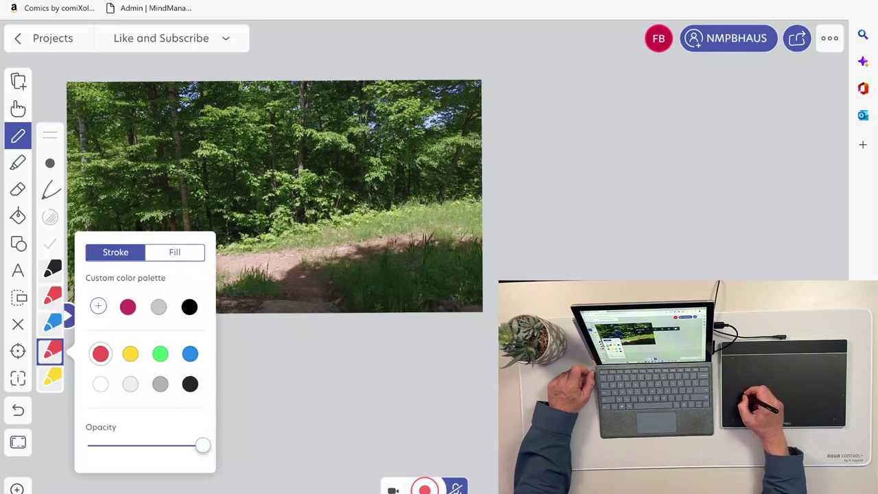
# - Pick a deeper custom red on the colour wheel and confirm it
pyautogui.click(98, 306)
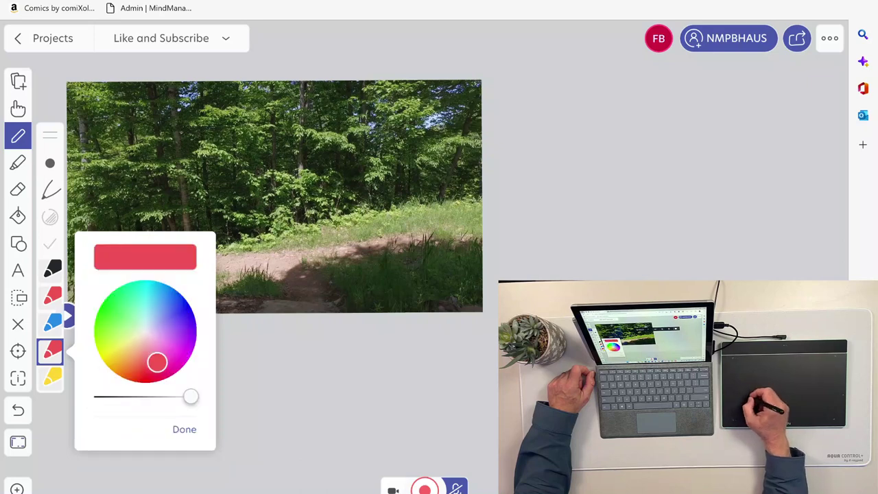
pyautogui.moveTo(157, 362)
pyautogui.mouseDown()
pyautogui.moveTo(139, 371)
pyautogui.moveTo(158, 361)
pyautogui.moveTo(162, 368)
pyautogui.moveTo(150, 350)
pyautogui.moveTo(157, 363)
pyautogui.mouseUp()
pyautogui.click(184, 429)
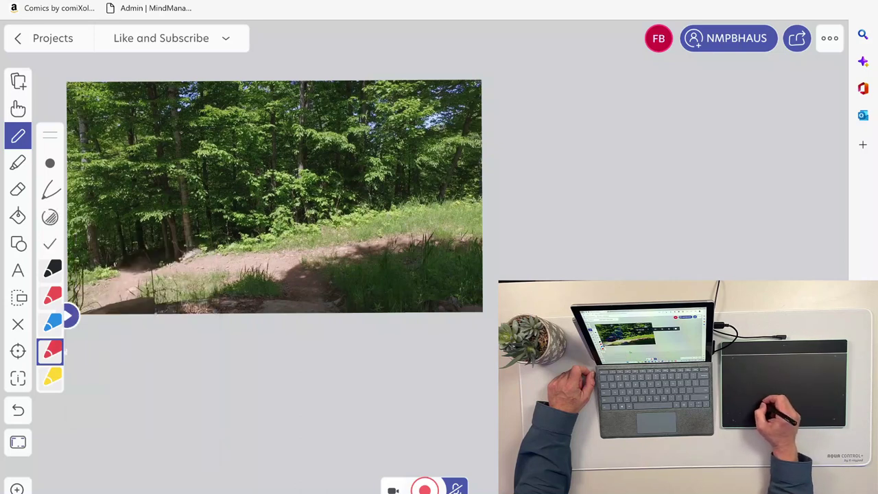
# - Draw a short red stroke and a wavy red line on the canvas below the video
pyautogui.moveTo(187, 328)
pyautogui.mouseDown()
pyautogui.moveTo(373, 444)
pyautogui.moveTo(185, 331)
pyautogui.mouseUp()
pyautogui.click(243, 388)
pyautogui.moveTo(233, 373)
pyautogui.mouseDown()
pyautogui.moveTo(377, 356)
pyautogui.moveTo(494, 358)
pyautogui.mouseUp()
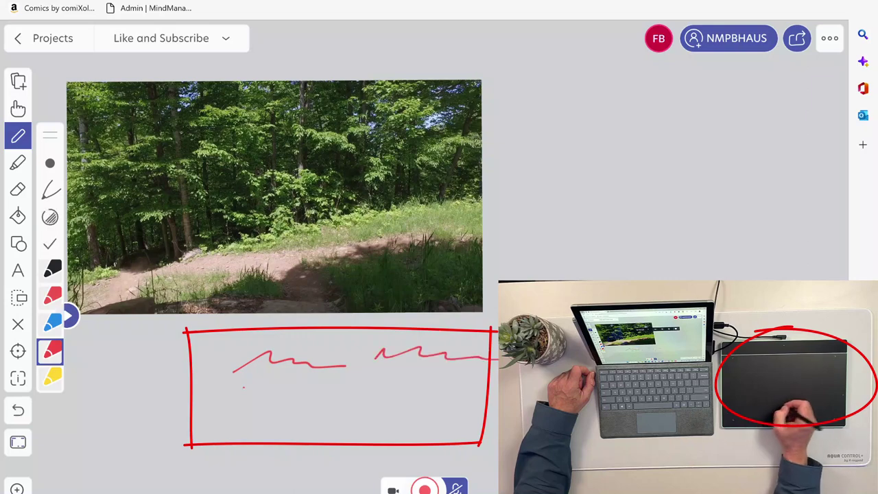